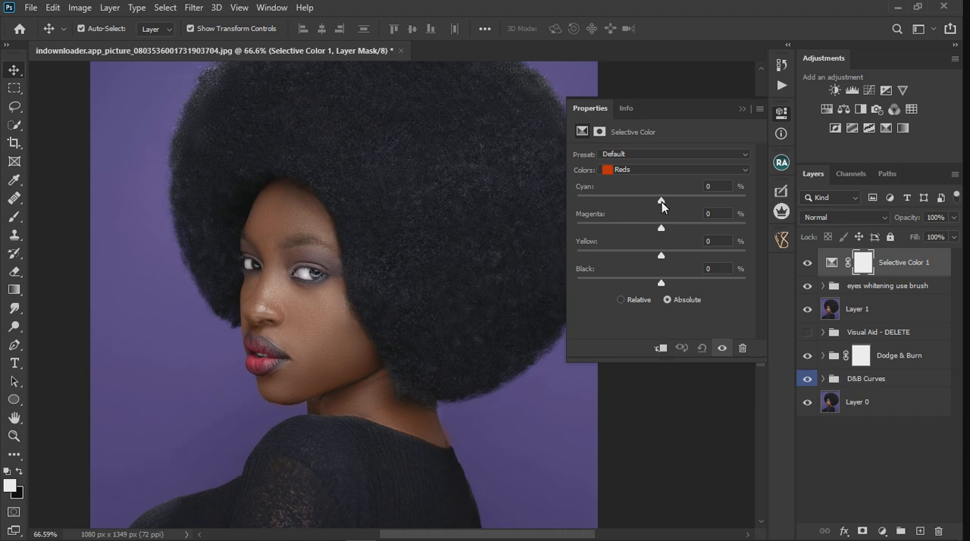
left_click_drag(662, 201, 692, 205)
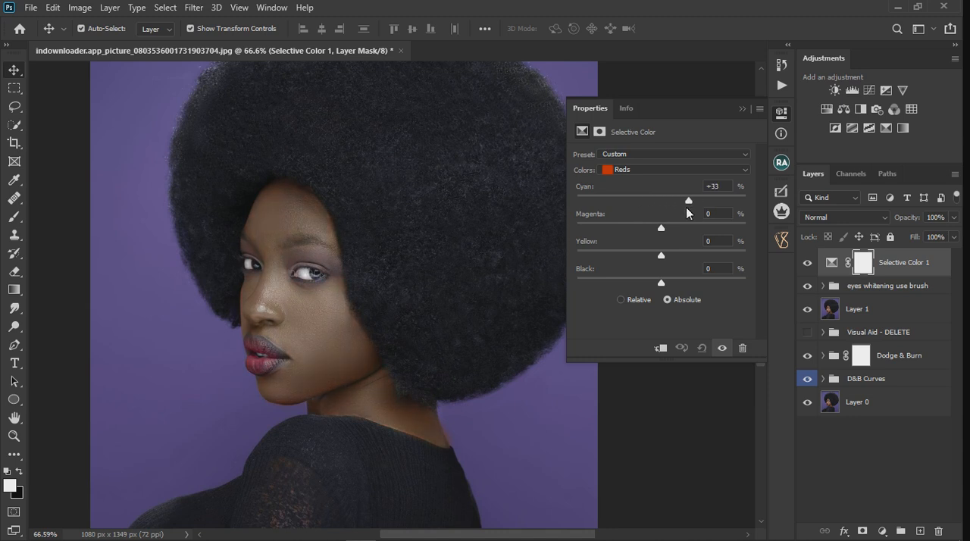
mouse_move(662, 228)
left_mouse_down()
mouse_move(685, 228)
mouse_move(628, 232)
mouse_move(670, 235)
left_mouse_up()
left_click(702, 348)
In the Selective Color adjustment, set the Reds range to cyan -24, magenta -7, yellow +33 and black -19 %
left_click_drag(661, 256, 712, 256)
scroll(313, 275, "down", 5)
scroll(454, 312, "up", 2)
scroll(454, 311, "up", 1)
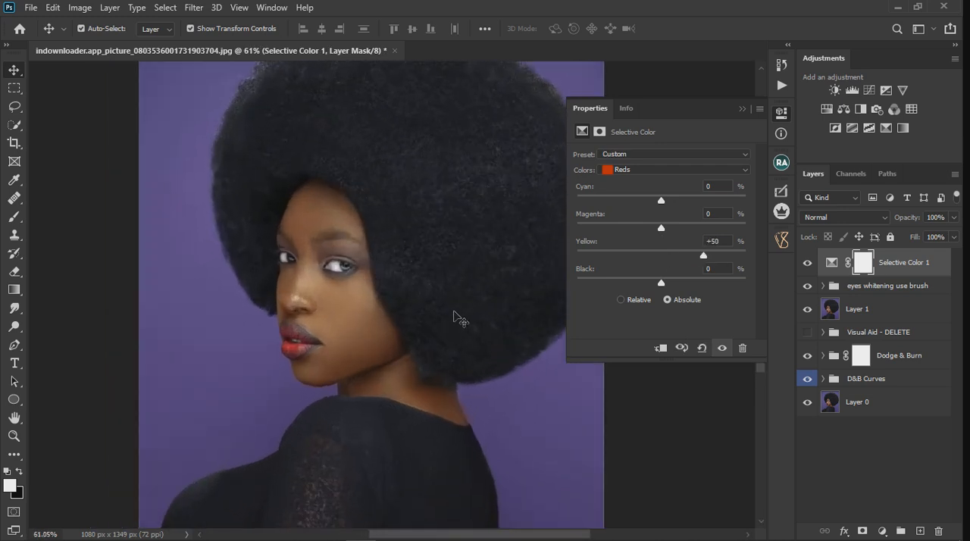
left_click_drag(706, 261, 695, 257)
left_click_drag(660, 201, 648, 204)
scroll(322, 291, "down", 3)
scroll(444, 292, "up", 3)
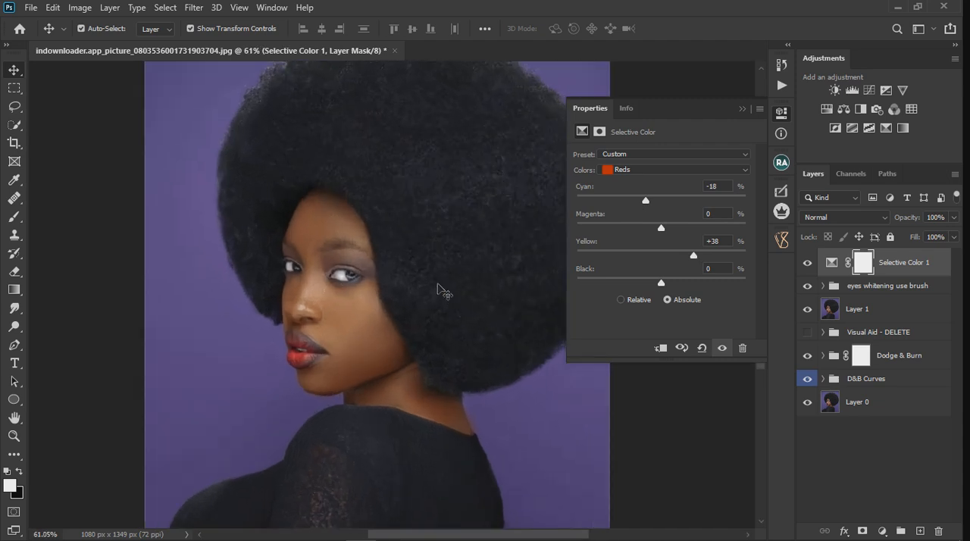
left_click_drag(693, 254, 688, 257)
left_click_drag(646, 201, 655, 229)
mouse_move(661, 284)
left_mouse_down()
mouse_move(640, 285)
mouse_move(690, 291)
mouse_move(644, 284)
left_mouse_up()
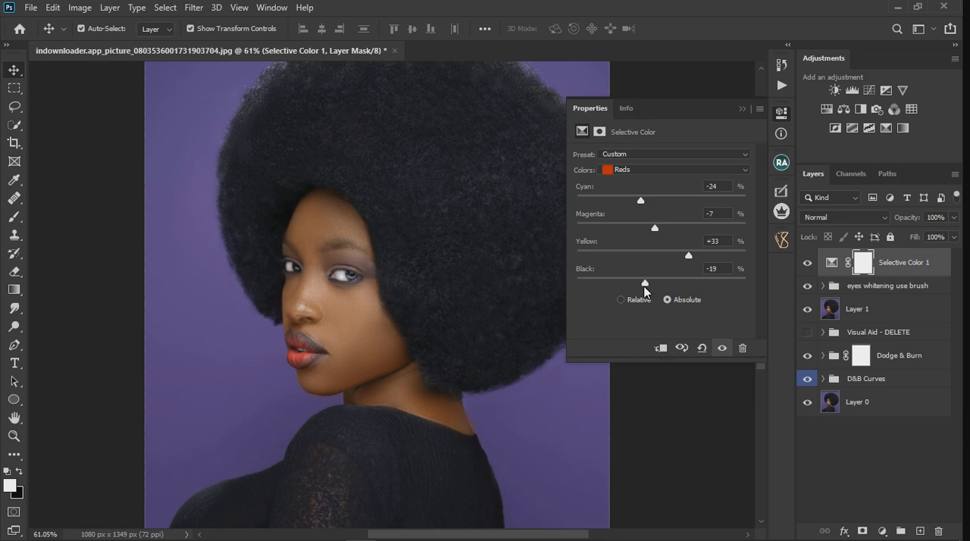
Adjust cyan, magenta and yellow slightly in the Yellows range of Selective Color and set its black to 0 %
left_click(646, 170)
left_click(646, 194)
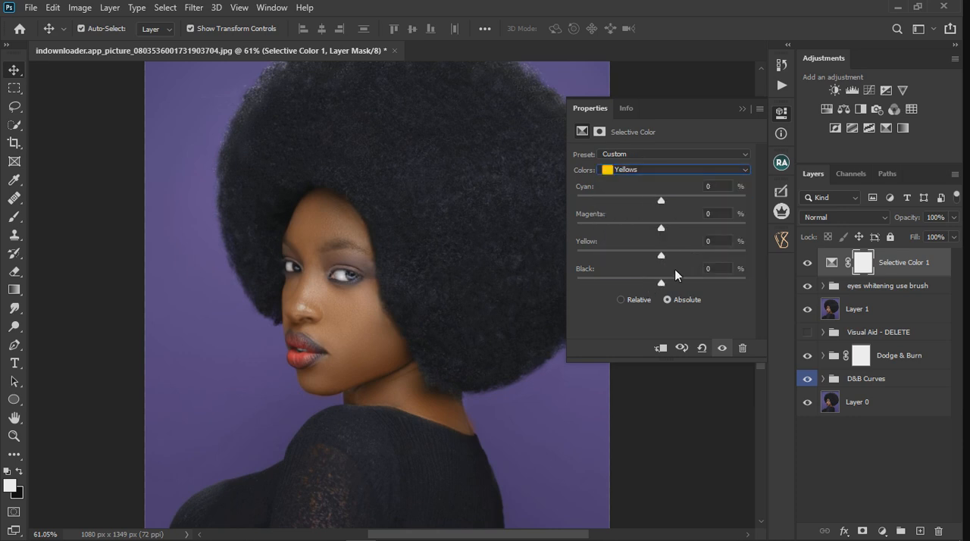
left_click_drag(663, 256, 684, 263)
mouse_move(670, 263)
left_mouse_down()
mouse_move(549, 264)
mouse_move(767, 271)
mouse_move(678, 265)
left_mouse_up()
left_click_drag(661, 227, 678, 239)
left_click(723, 348)
left_click(724, 349)
mouse_move(661, 200)
left_mouse_down()
mouse_move(634, 200)
mouse_move(736, 205)
mouse_move(659, 203)
left_mouse_up()
mouse_move(662, 283)
left_mouse_down()
mouse_move(693, 282)
mouse_move(601, 301)
mouse_move(671, 299)
mouse_move(659, 301)
left_mouse_up()
left_click(715, 269)
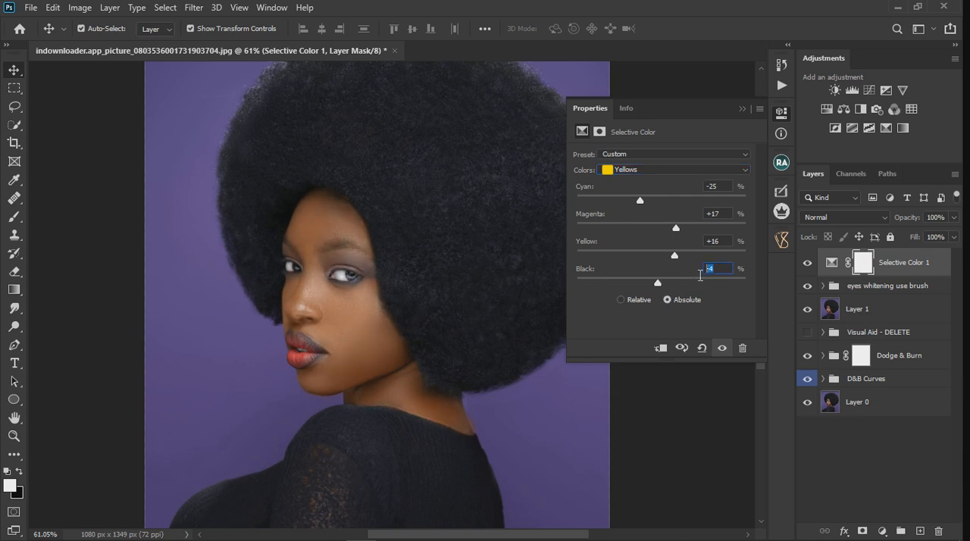
type("0")
Set the Magentas range of the Selective Color layer to cyan -69, magenta +68 and yellow -42 %
left_click(628, 169)
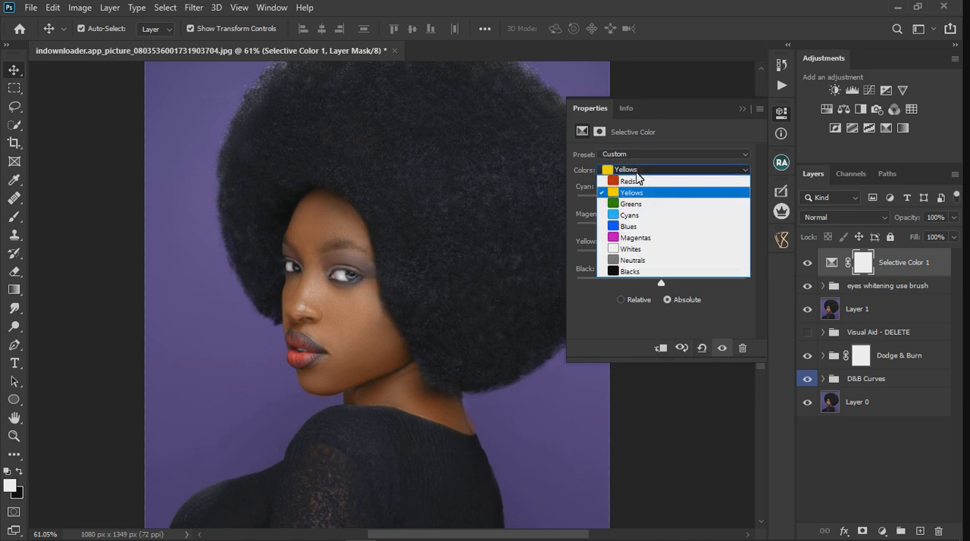
left_click(644, 238)
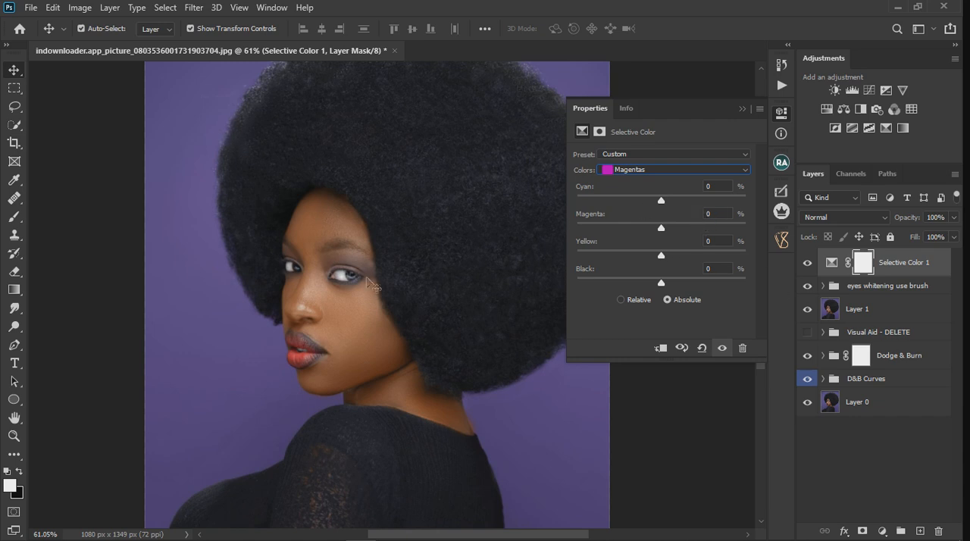
left_click(390, 256)
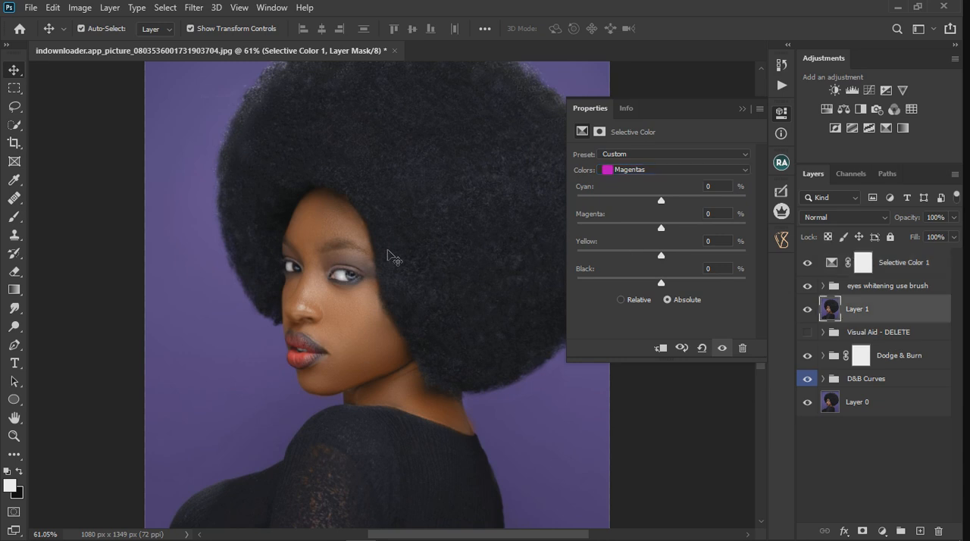
scroll(390, 256, "down", 5)
scroll(390, 257, "up", 1)
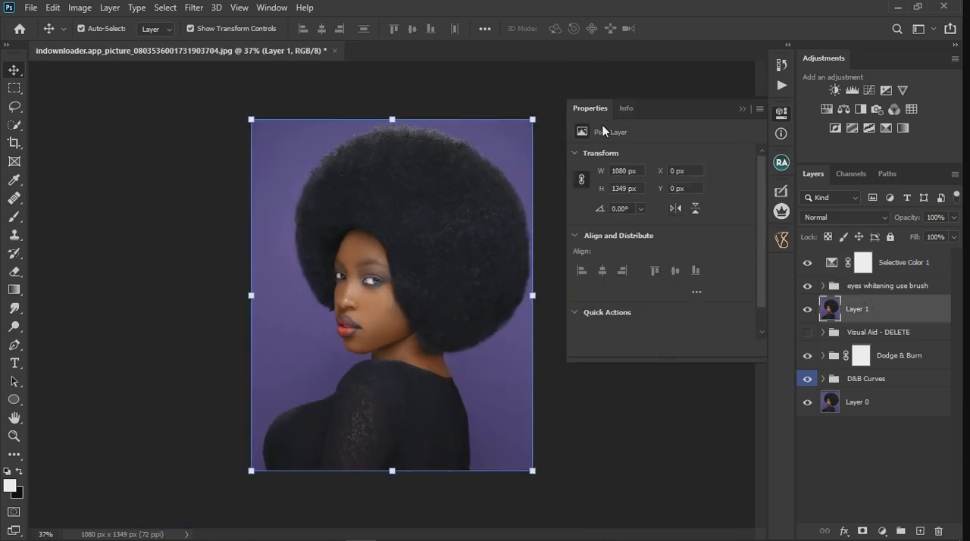
left_click(744, 109)
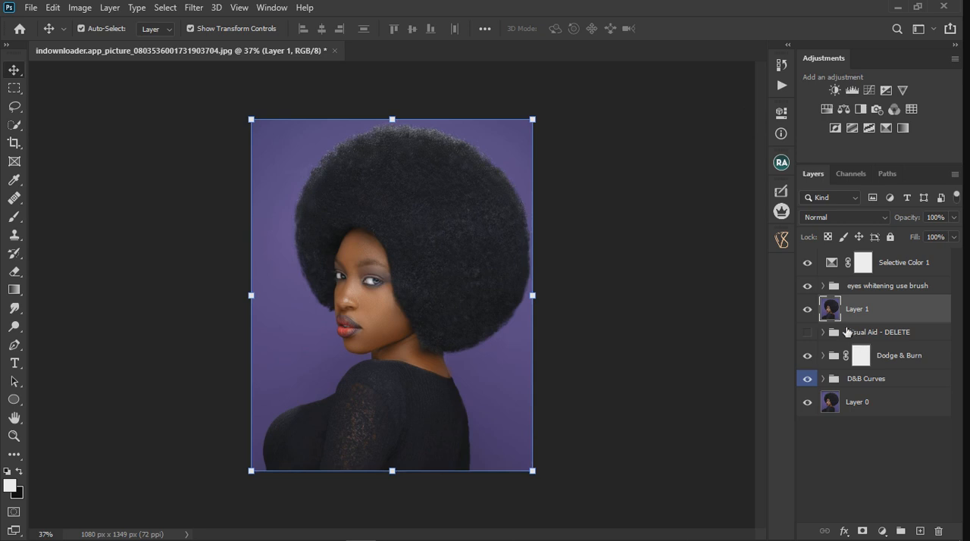
double_click(837, 266)
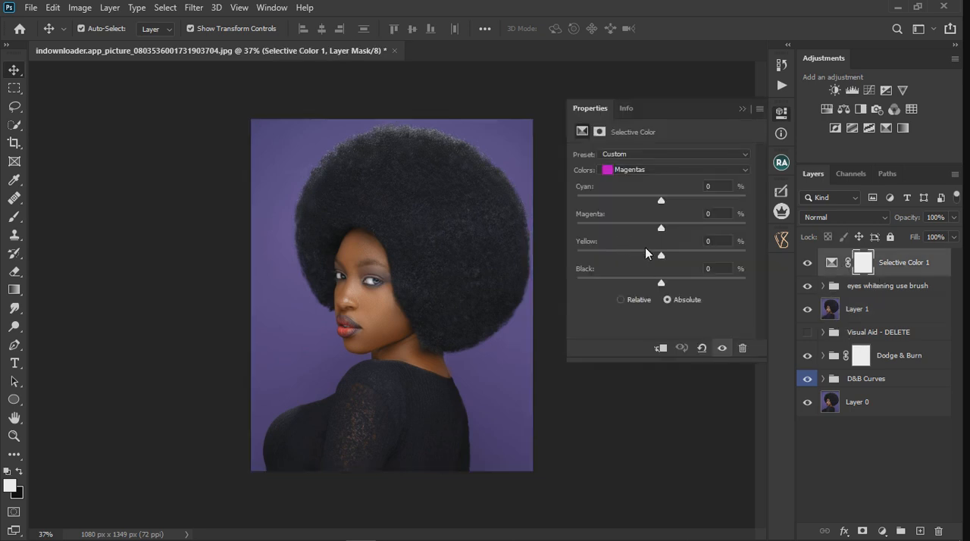
left_click_drag(660, 199, 718, 225)
left_click_drag(660, 257, 626, 258)
left_click_drag(662, 203, 585, 204)
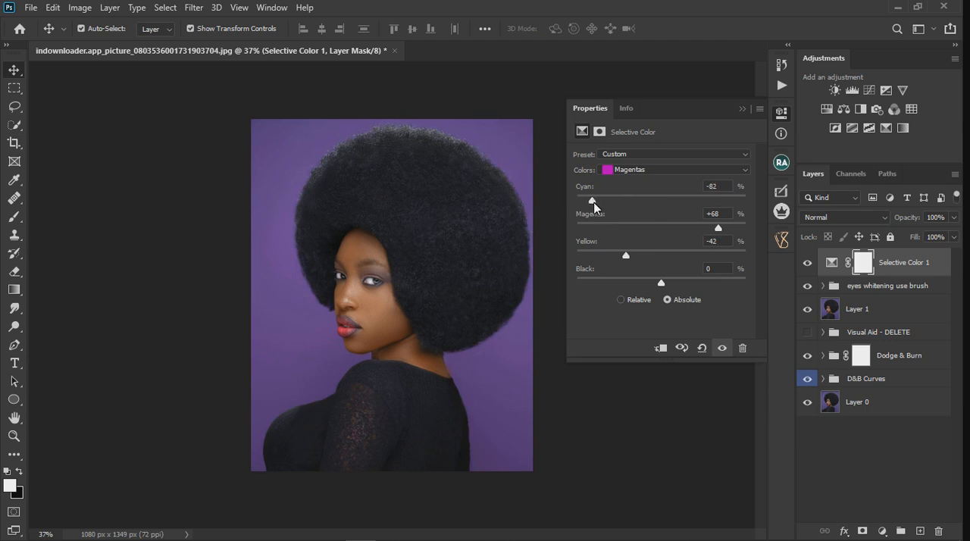
Set the Blues range of Selective Color to cyan -57, magenta +3 and yellow -11 %
left_click(641, 170)
left_click(648, 222)
left_click_drag(661, 201, 614, 213)
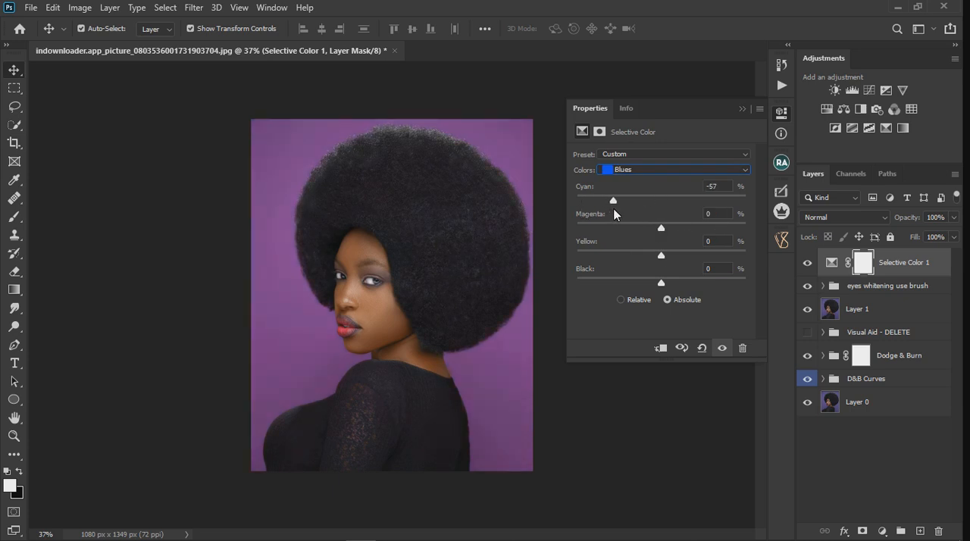
mouse_move(662, 256)
left_mouse_down()
mouse_move(721, 257)
mouse_move(651, 258)
mouse_move(670, 227)
mouse_move(630, 228)
mouse_move(664, 238)
left_mouse_up()
Lower the cyan amount slightly in the Cyans range of Selective Color
left_click(656, 167)
left_click(661, 224)
mouse_move(662, 202)
left_mouse_down()
mouse_move(605, 202)
mouse_move(701, 204)
mouse_move(647, 209)
mouse_move(650, 228)
mouse_move(667, 228)
mouse_move(667, 201)
mouse_move(657, 227)
mouse_move(655, 203)
left_mouse_up()
Reduce the yellow and black amounts in the Whites range of Selective Color to brighten the highlights
left_click(646, 170)
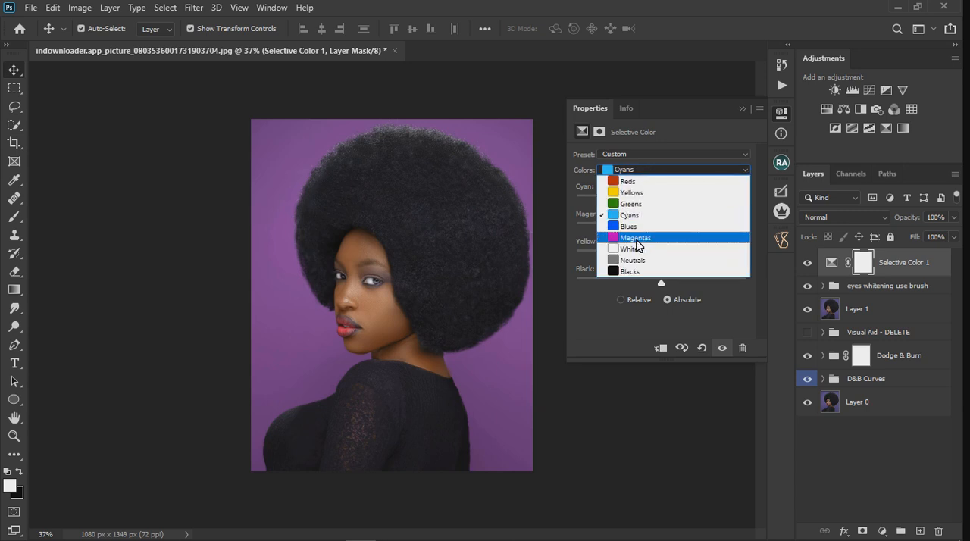
left_click(669, 251)
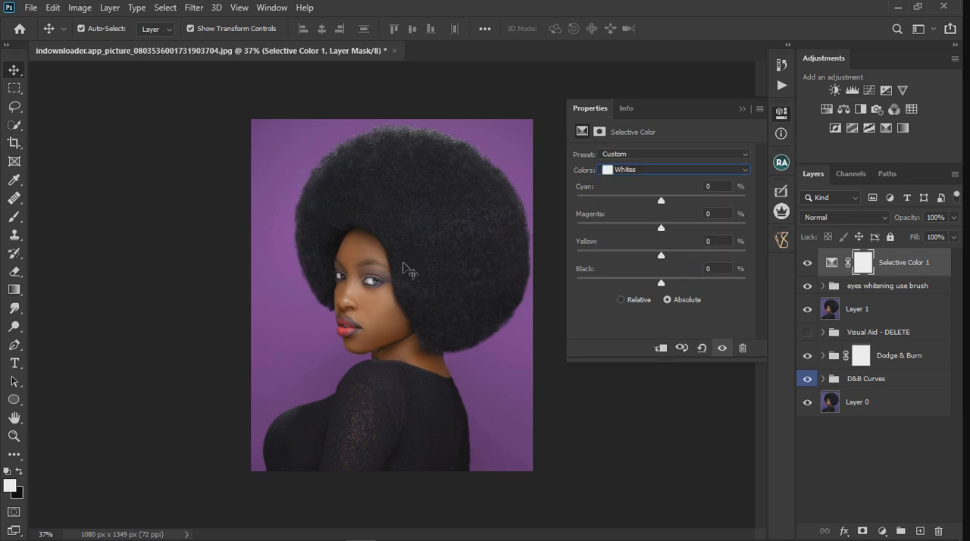
left_click_drag(662, 256, 642, 258)
left_click_drag(661, 200, 690, 199)
left_click_drag(691, 200, 663, 209)
left_click_drag(661, 282, 604, 283)
left_click_drag(619, 286, 646, 283)
left_click(646, 170)
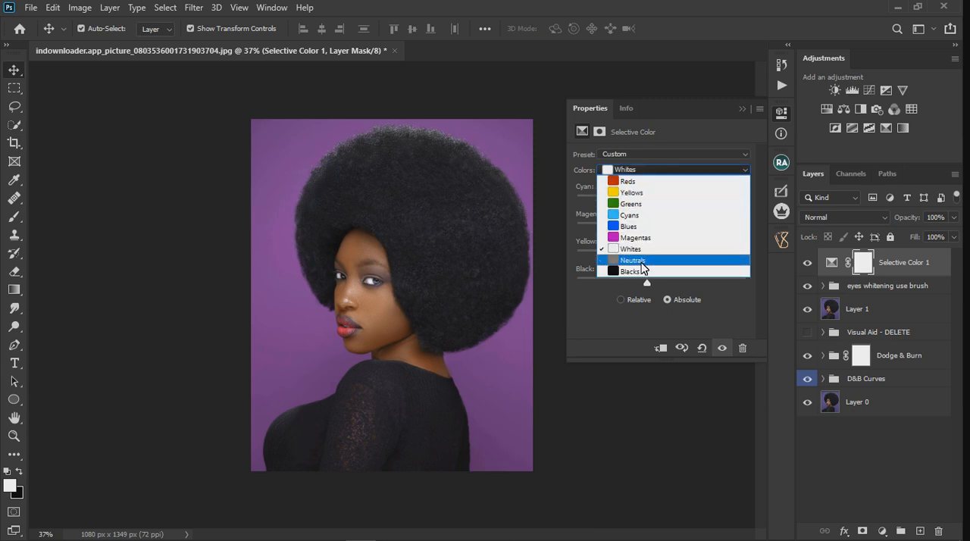
left_click(643, 272)
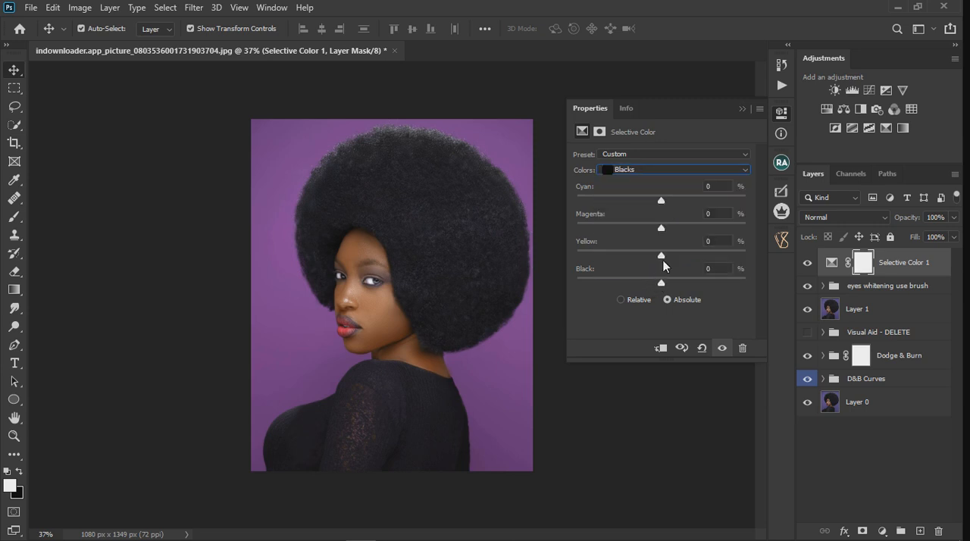
mouse_move(661, 201)
left_mouse_down()
mouse_move(690, 201)
mouse_move(605, 201)
mouse_move(664, 203)
left_mouse_up()
left_click(725, 190)
type("0")
left_click(652, 169)
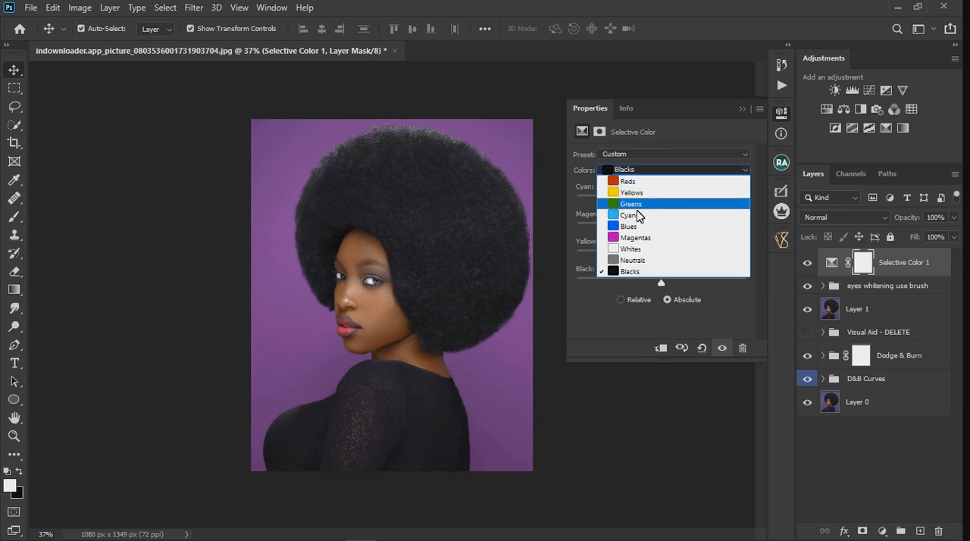
left_click(638, 228)
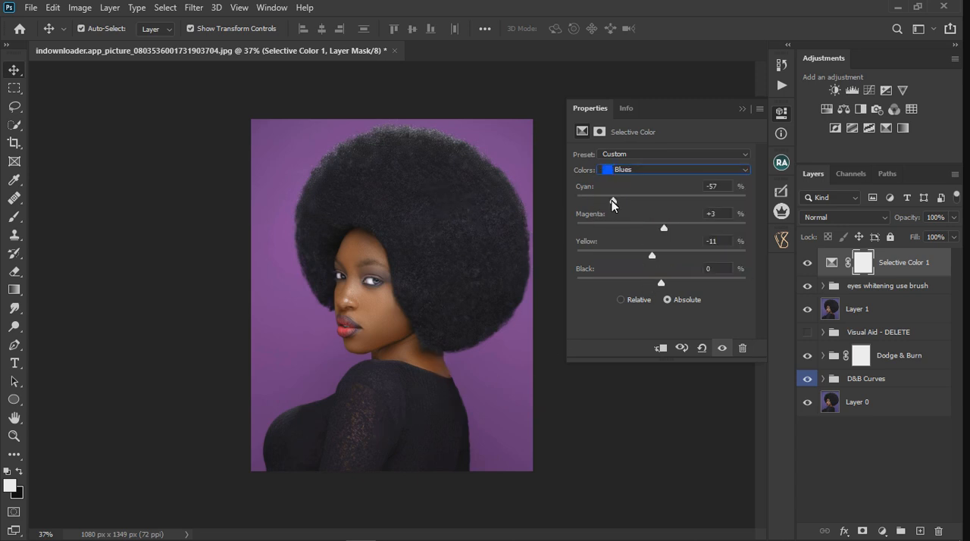
Set cyan, magenta and yellow to +3 % in the Blacks range and compare the photo with and without Selective Color
left_click(645, 169)
left_click(642, 272)
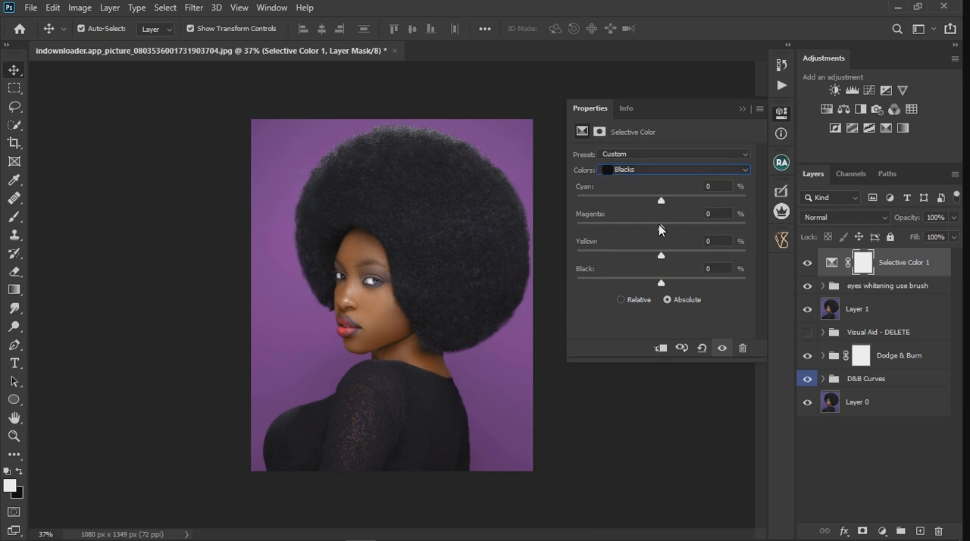
mouse_move(662, 255)
left_mouse_down()
mouse_move(726, 258)
mouse_move(643, 262)
mouse_move(664, 264)
left_mouse_up()
left_click_drag(661, 200, 664, 203)
left_click_drag(661, 231, 664, 232)
left_click(724, 350)
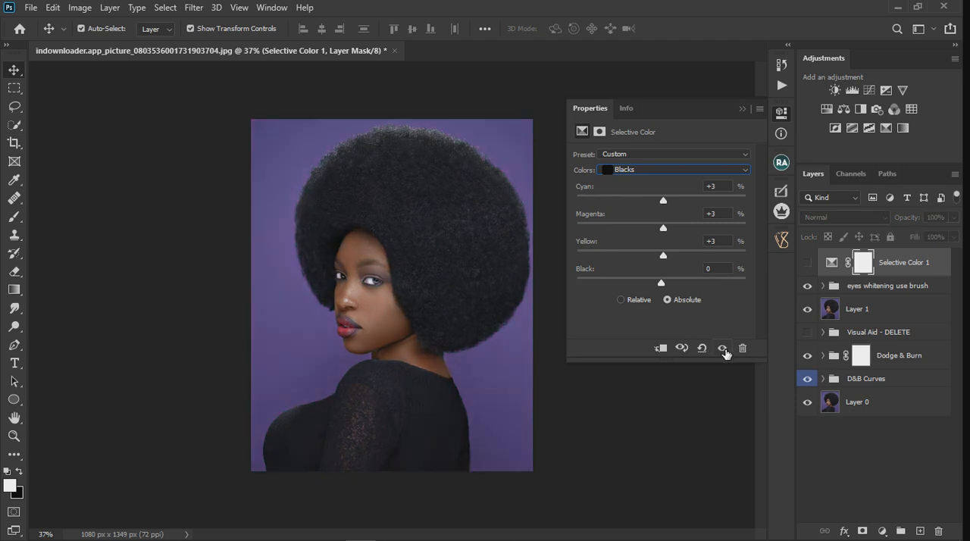
left_click(723, 349)
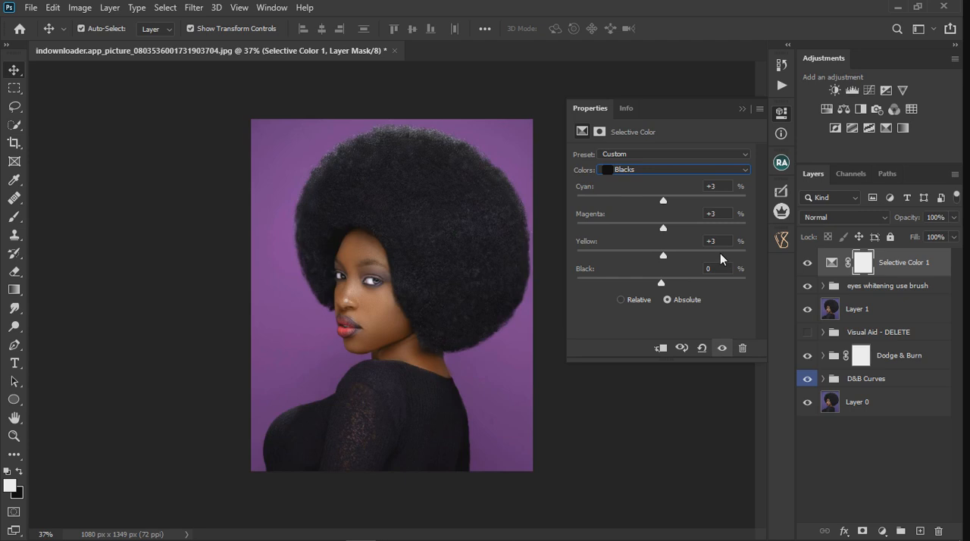
left_click(744, 109)
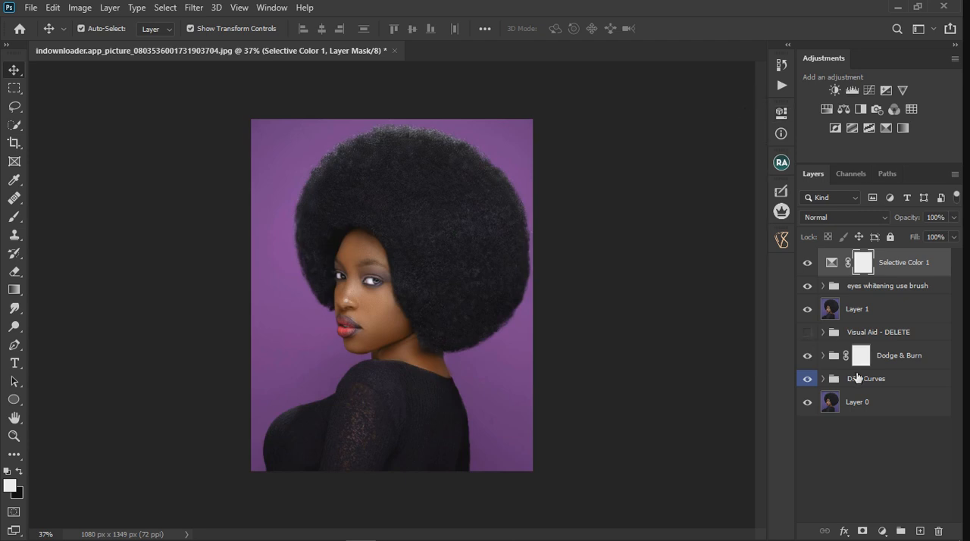
Add a Color Balance adjustment layer and set its Shadows to cyan-red +16, magenta-green +20 and yellow-blue +1
left_click(883, 531)
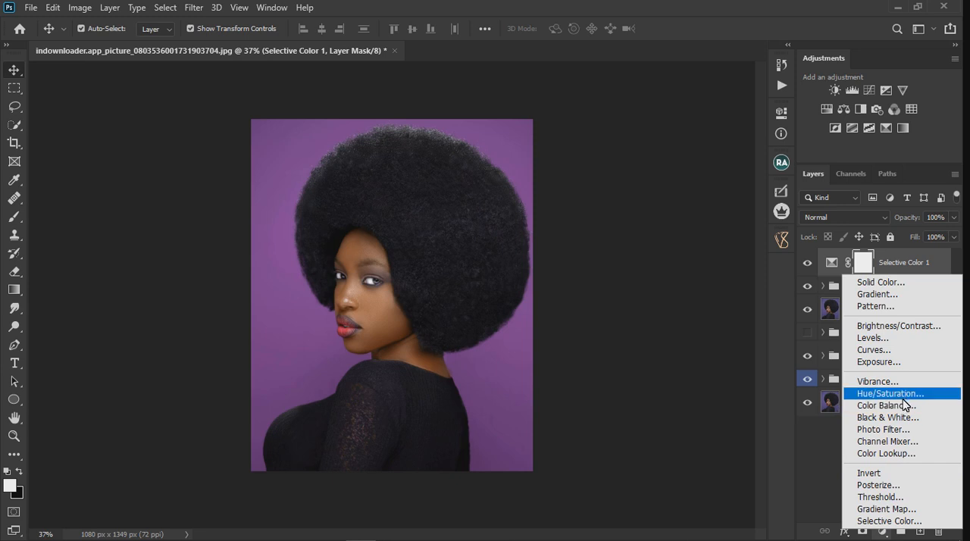
key("Escape")
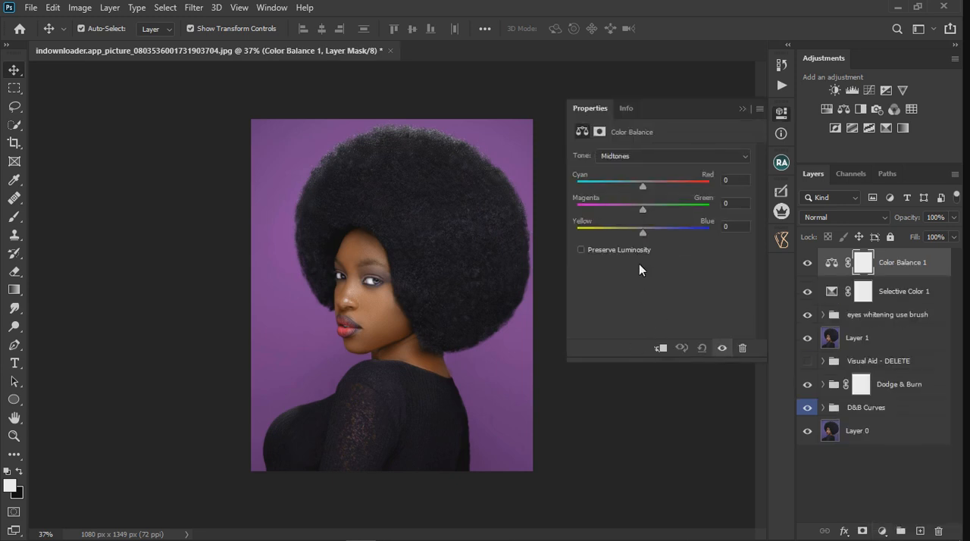
left_click(655, 156)
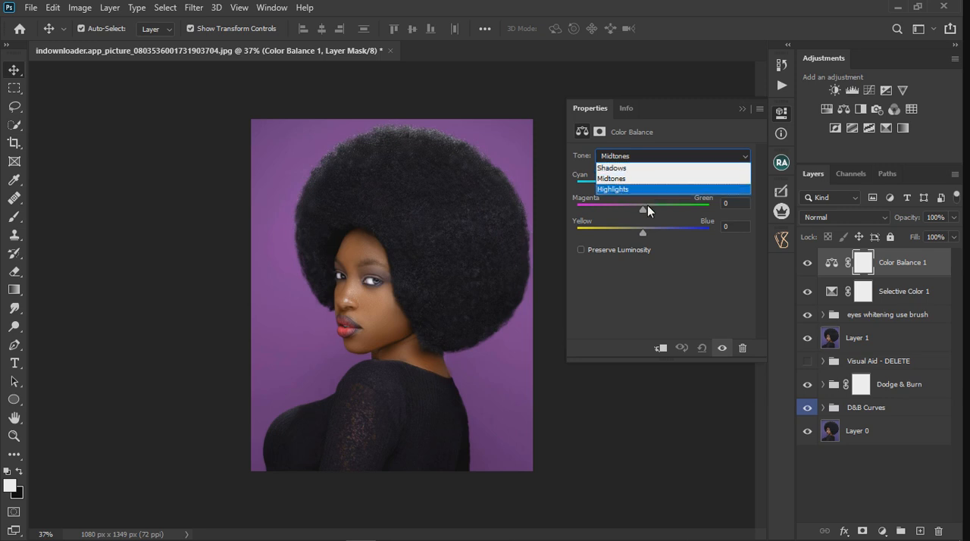
left_click(644, 155)
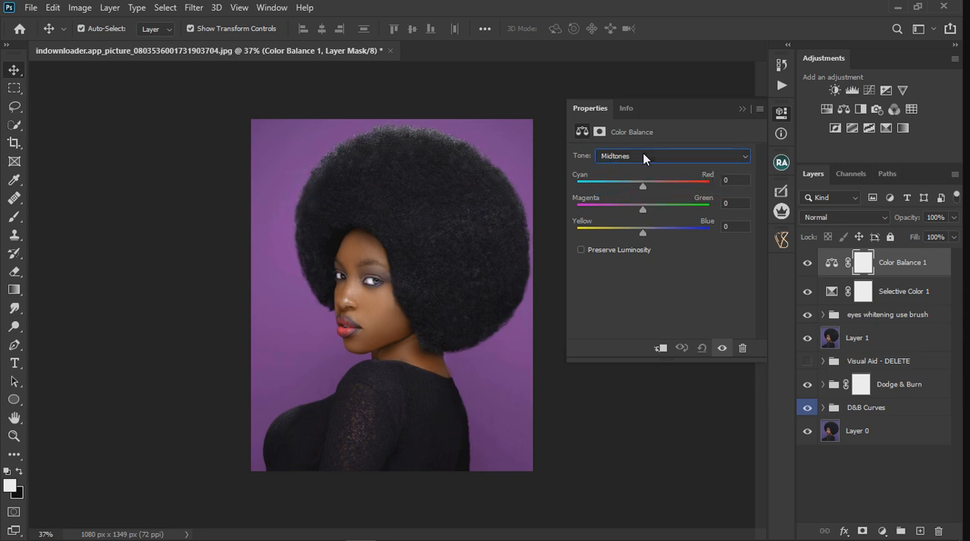
left_click(645, 157)
left_click(636, 168)
mouse_move(645, 211)
left_mouse_down()
mouse_move(688, 207)
mouse_move(638, 207)
mouse_move(655, 211)
mouse_move(672, 189)
mouse_move(652, 195)
left_mouse_up()
mouse_move(643, 232)
left_mouse_down()
mouse_move(658, 231)
mouse_move(644, 232)
left_mouse_up()
left_click_drag(651, 186, 657, 212)
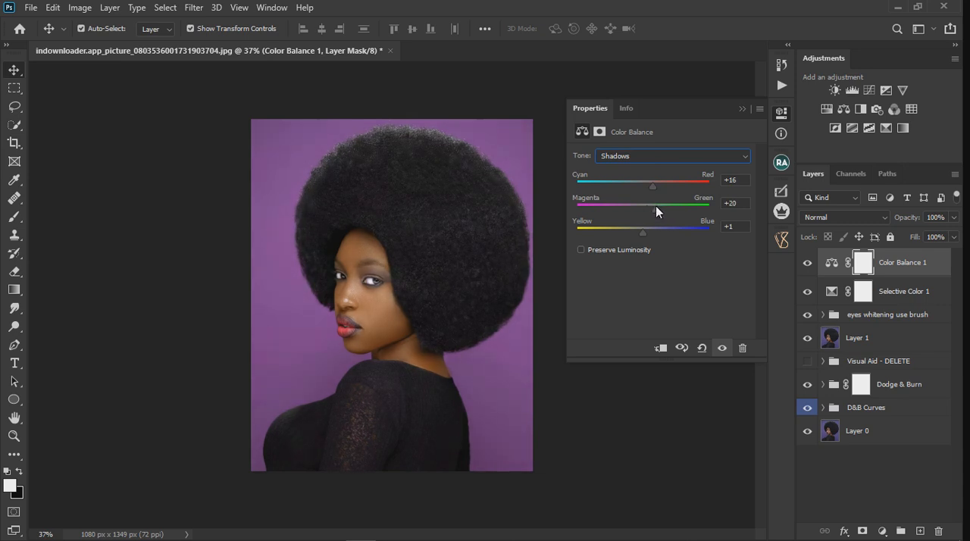
Set the Color Balance Highlights to cyan-red +9, magenta-green -1 and yellow-blue -3
left_click(647, 156)
left_click(645, 188)
mouse_move(643, 231)
left_mouse_down()
mouse_move(663, 233)
mouse_move(641, 230)
left_mouse_up()
left_click_drag(640, 233, 641, 229)
mouse_move(643, 185)
left_mouse_down()
mouse_move(648, 212)
mouse_move(649, 186)
left_mouse_up()
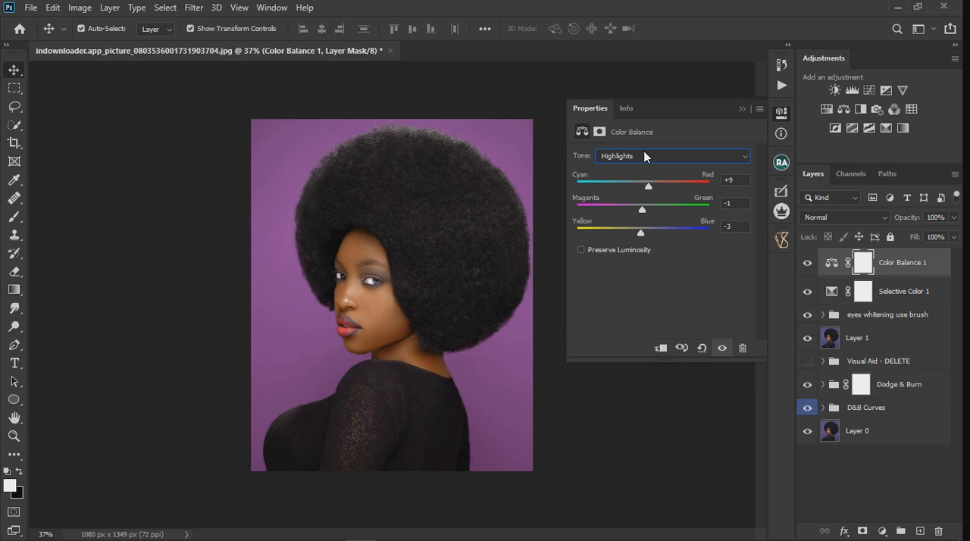
In the Color Balance Midtones, set magenta-green to 0 and shift yellow-blue slightly toward blue
left_click(644, 156)
left_click(644, 179)
mouse_move(643, 211)
left_mouse_down()
mouse_move(662, 208)
mouse_move(642, 208)
mouse_move(639, 233)
mouse_move(658, 211)
mouse_move(649, 210)
left_mouse_up()
double_click(736, 203)
type("0")
left_click_drag(640, 235, 645, 236)
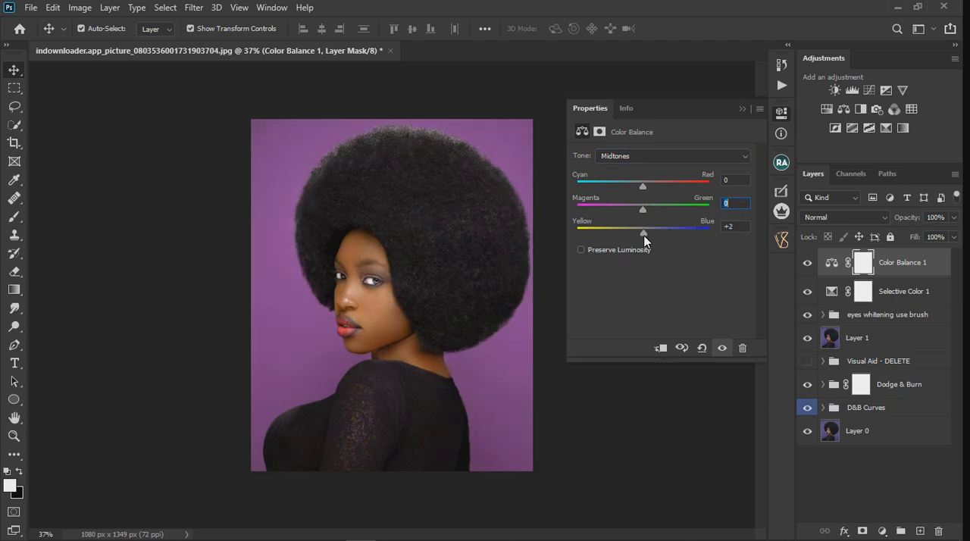
left_click(739, 111)
scroll(411, 265, "down", 2)
scroll(394, 273, "up", 3)
scroll(379, 278, "up", 2)
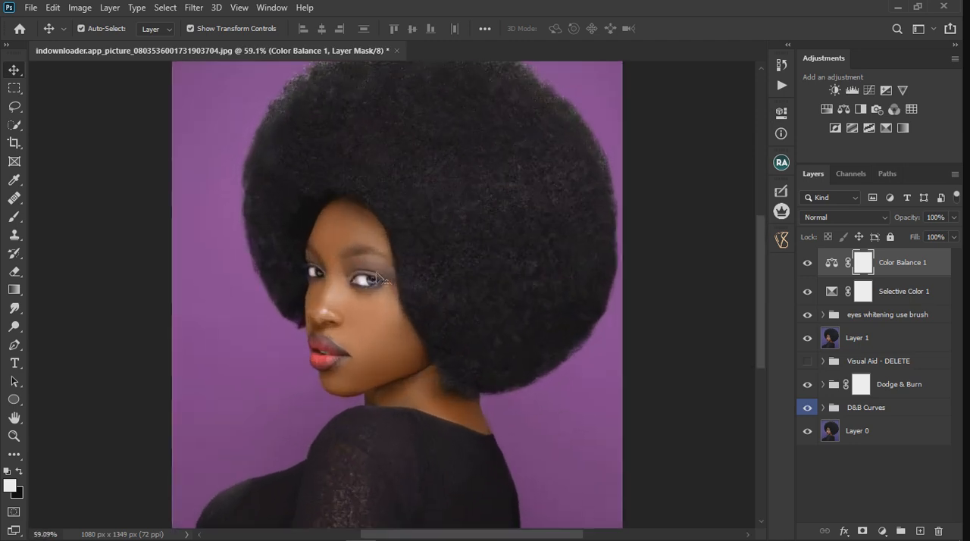
scroll(379, 278, "down", 3)
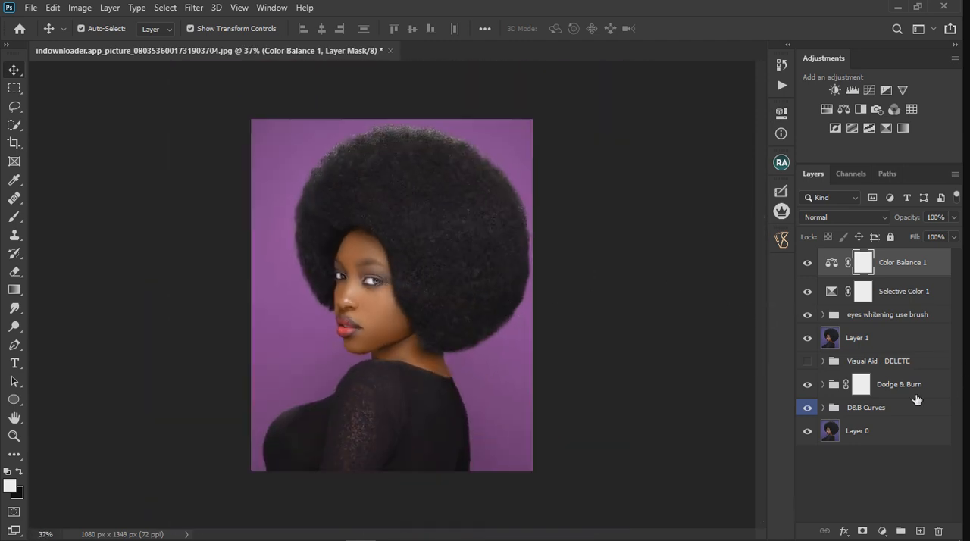
Add a Hue/Saturation adjustment layer, sample the purple background and set the Magentas hue to -49
left_click(883, 531)
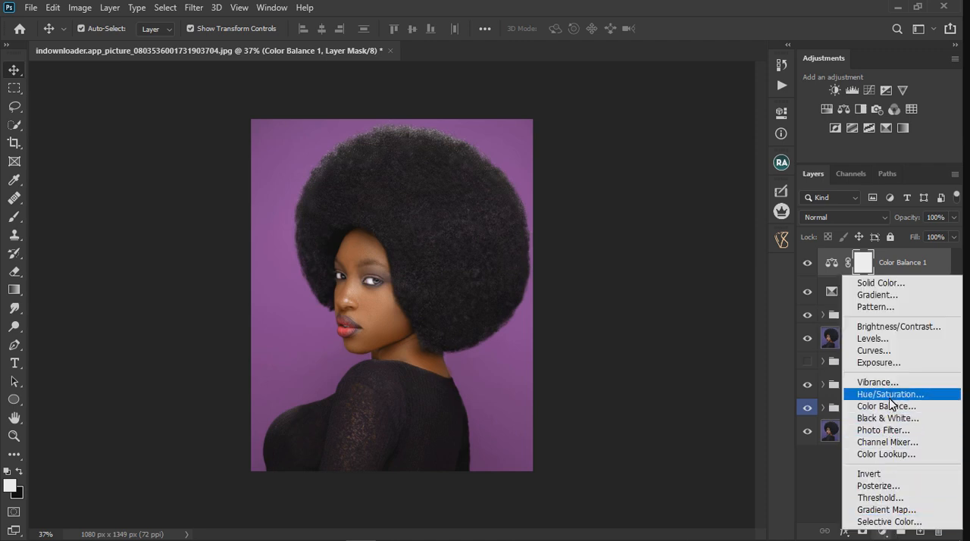
left_click(891, 394)
left_click(583, 173)
left_click(523, 340)
left_click_drag(662, 209, 622, 217)
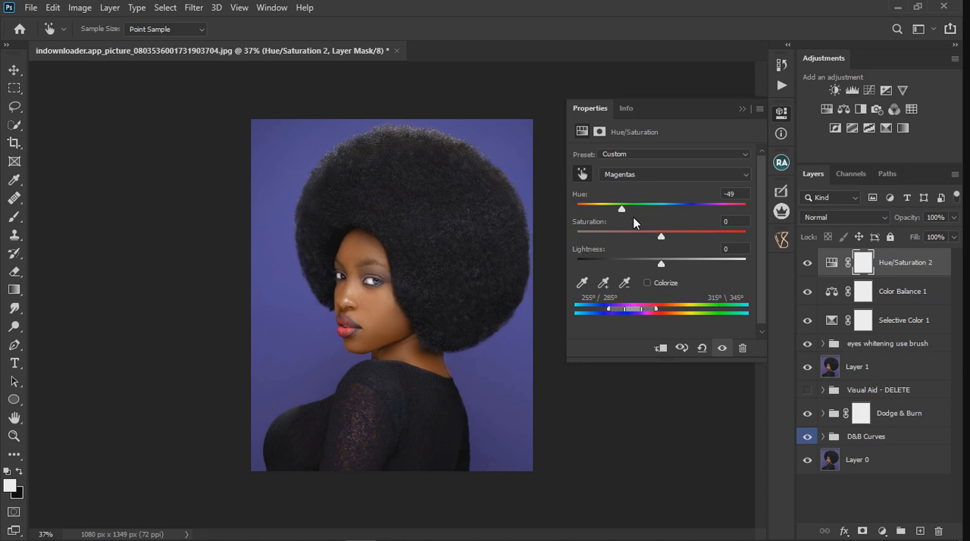
Fine-tune the Yellows hue in the Hue/Saturation adjustment with a very small shift
left_click(648, 178)
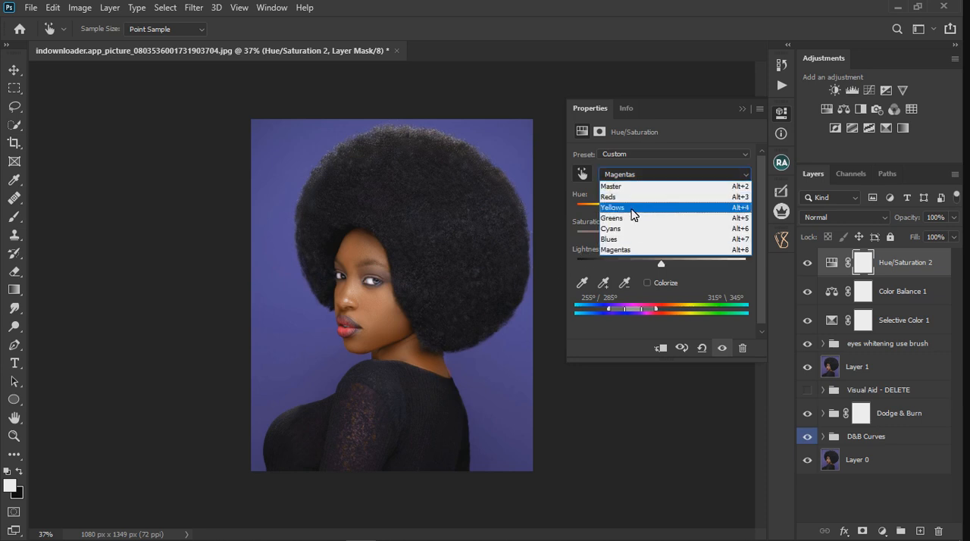
left_click(634, 208)
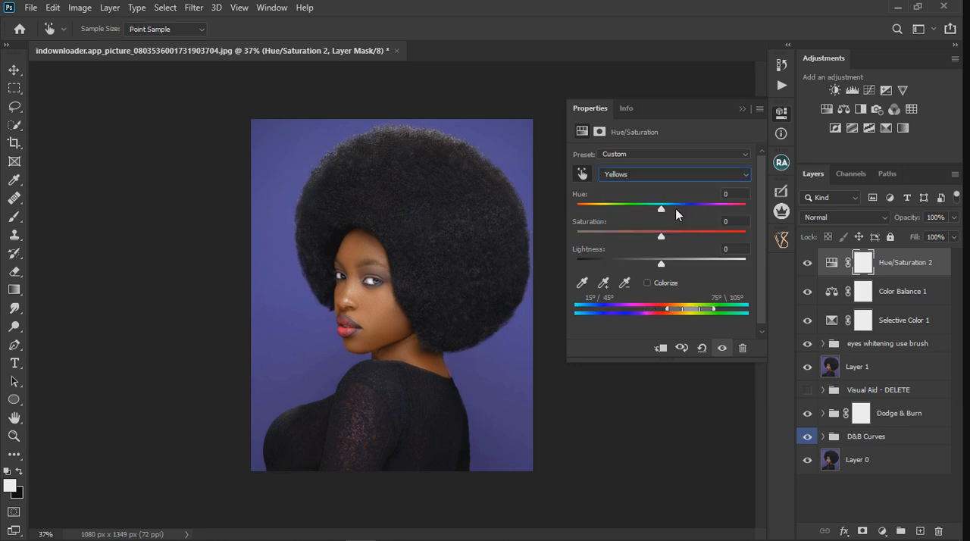
mouse_move(659, 210)
left_mouse_down()
mouse_move(711, 207)
mouse_move(638, 209)
mouse_move(656, 211)
left_mouse_up()
left_click(726, 194)
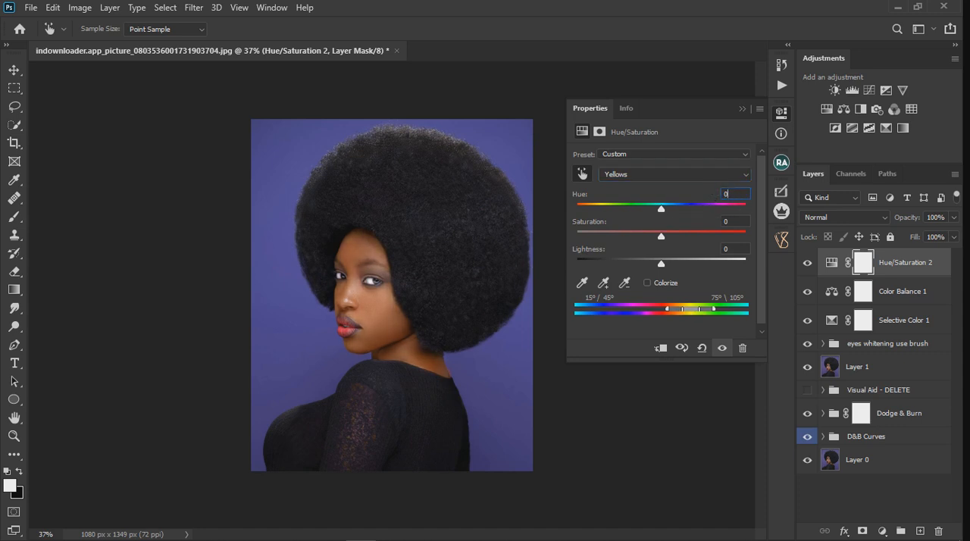
left_click(743, 109)
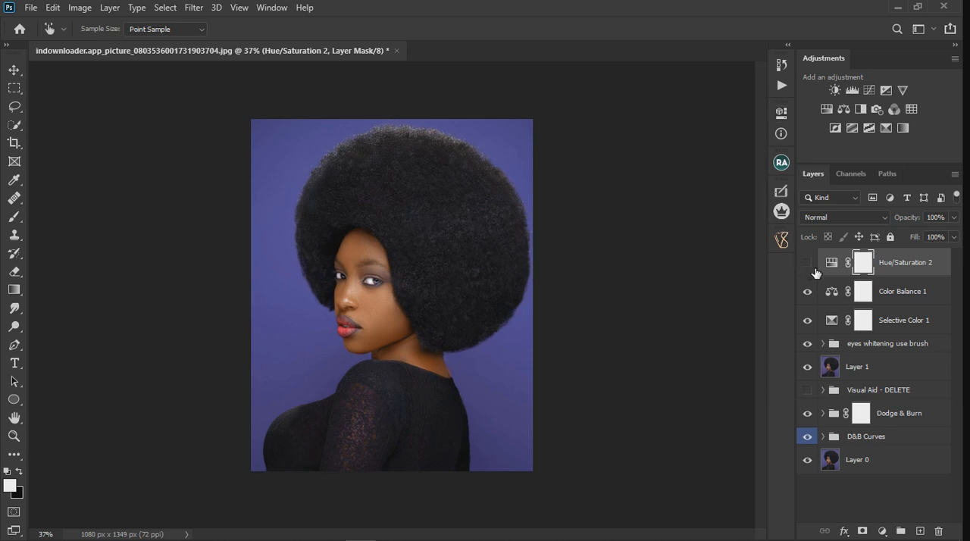
Compare the portrait with the Hue/Saturation 2 layer hidden and shown
left_click(808, 263)
left_click(808, 263)
scroll(432, 282, "down", 3)
scroll(435, 296, "up", 2)
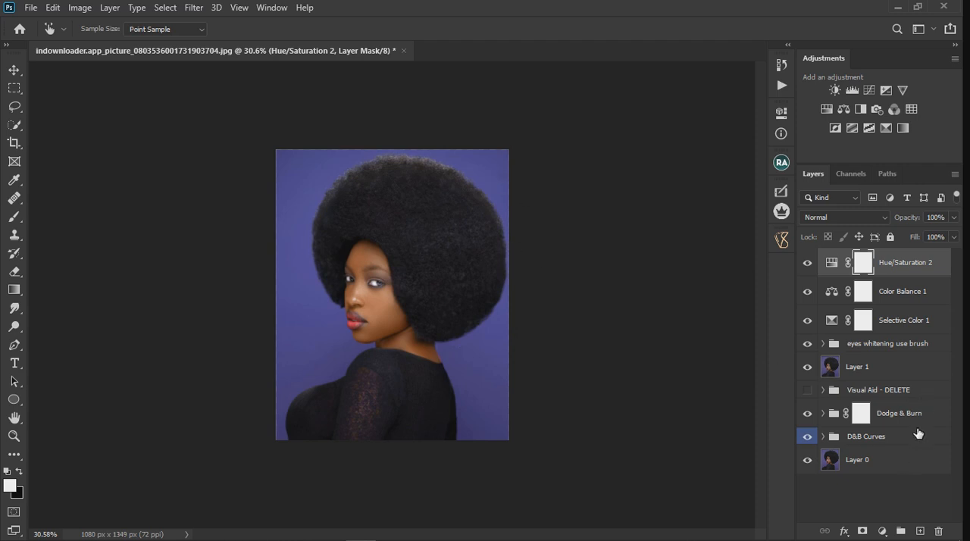
Try a new Selective Color adjustment layer with the Reds yellow at +12%, and delete that layer after comparing
left_click(883, 532)
left_click(895, 520)
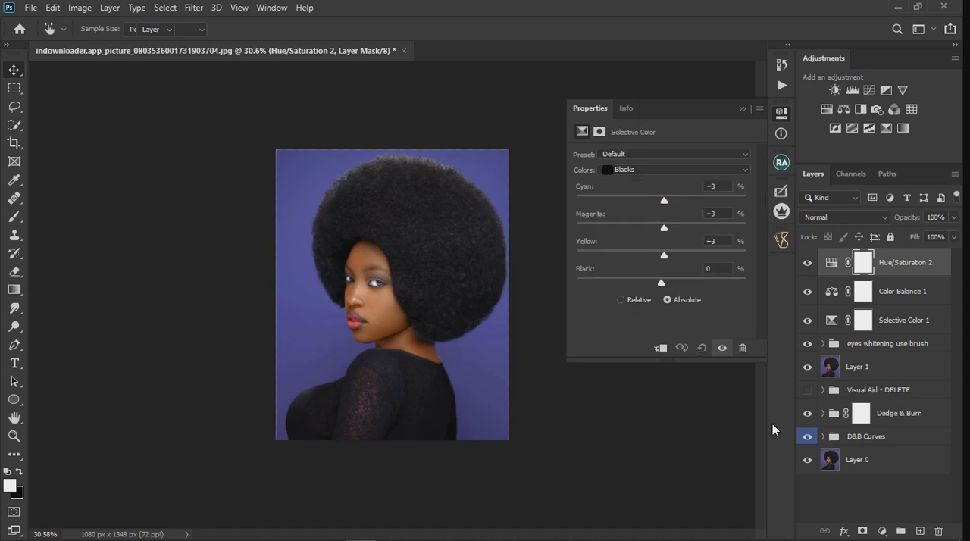
left_click(633, 170)
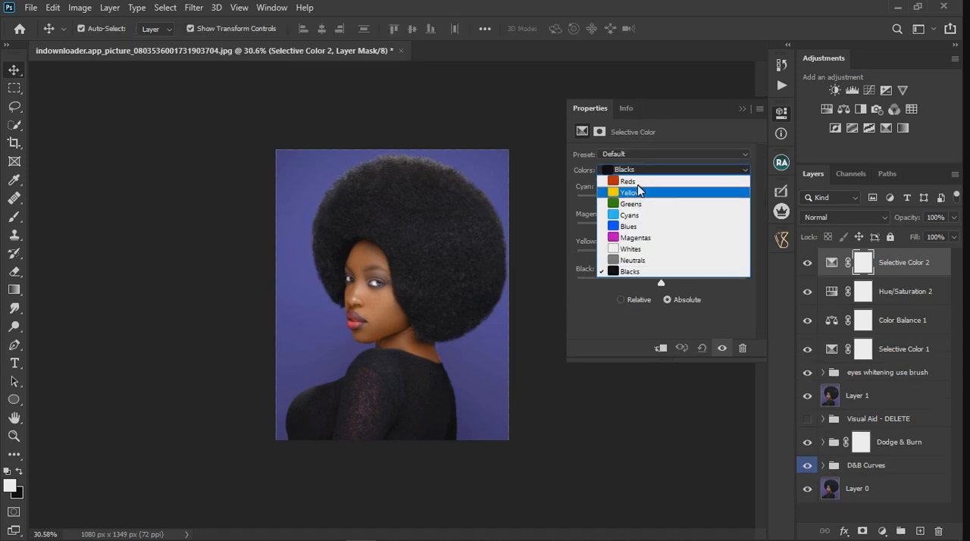
left_click(638, 182)
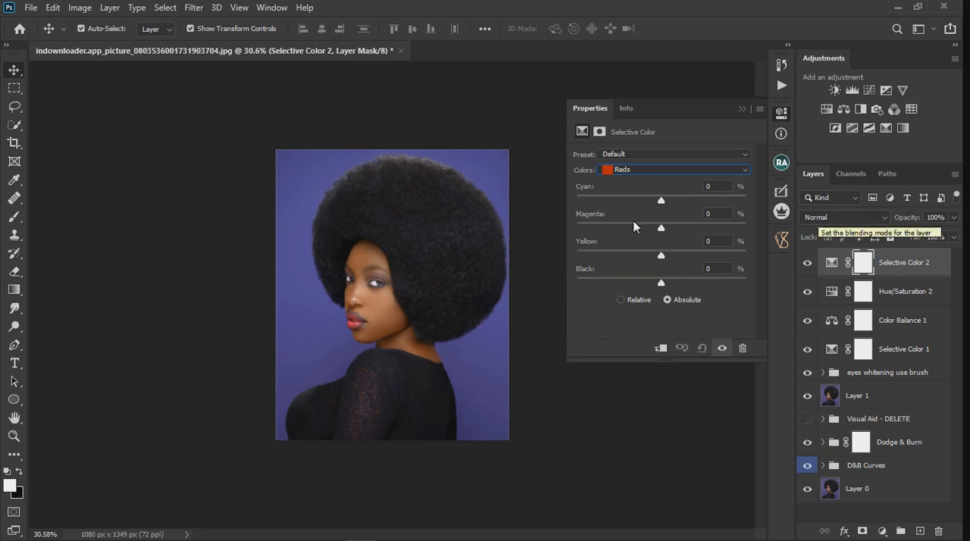
mouse_move(663, 257)
left_mouse_down()
mouse_move(730, 254)
mouse_move(674, 271)
mouse_move(541, 272)
mouse_move(671, 270)
left_mouse_up()
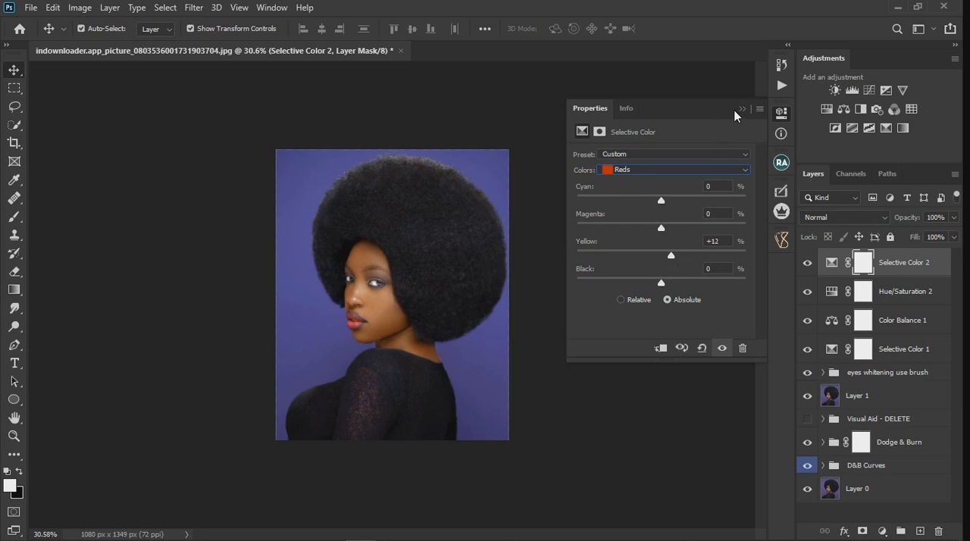
left_click(742, 109)
scroll(331, 341, "down", 1)
left_click(808, 263)
left_click(928, 274)
key("Delete")
Stamp the visible layers into a new top layer and place all layers between it and Layer 0 in a hidden group
key("ctrl")
key("ctrl+alt+shift+e")
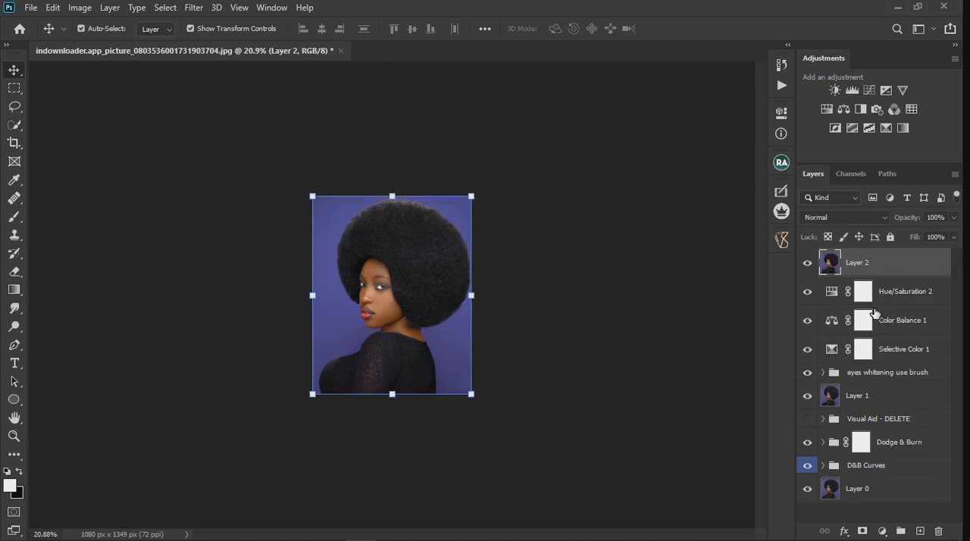
left_click(908, 297)
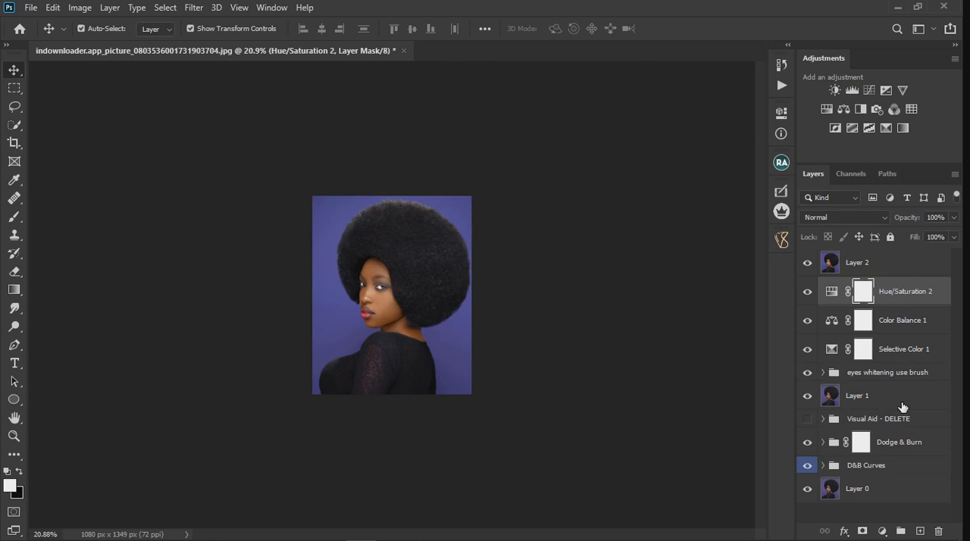
left_click(885, 472, "shift")
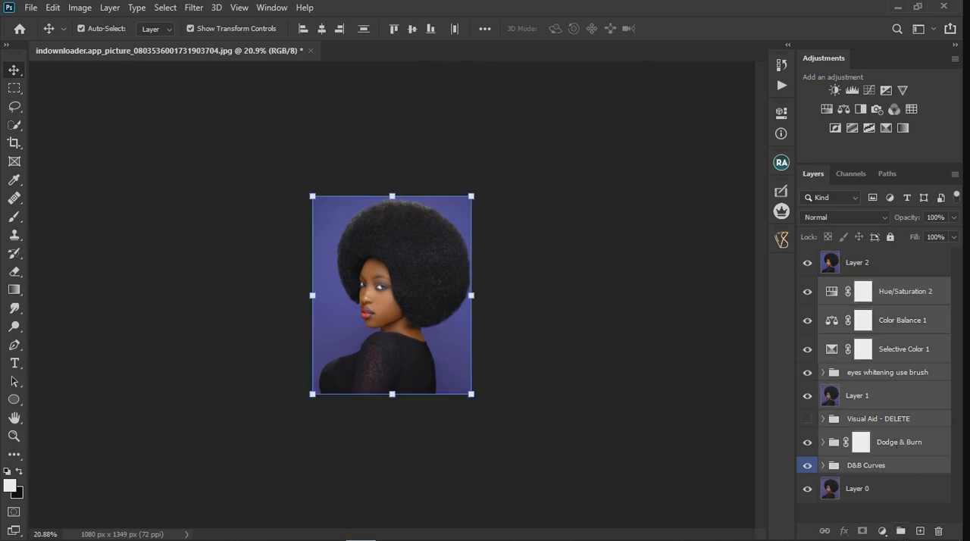
key("ctrl+g")
left_click(807, 285)
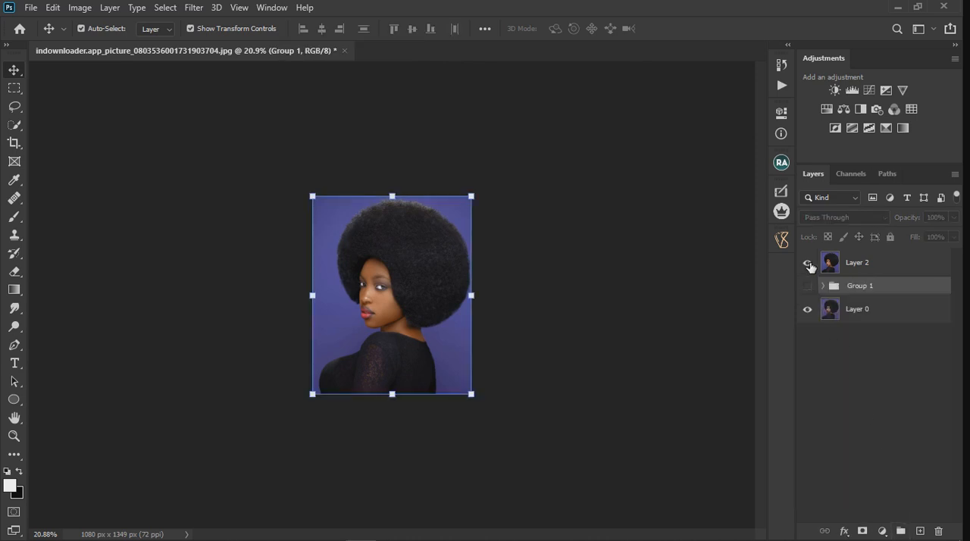
Compare the finished grade with the original portrait by hiding and showing Layer 2 with the image fitted to the window
left_click(809, 263)
left_click(808, 264)
key("ctrl+0")
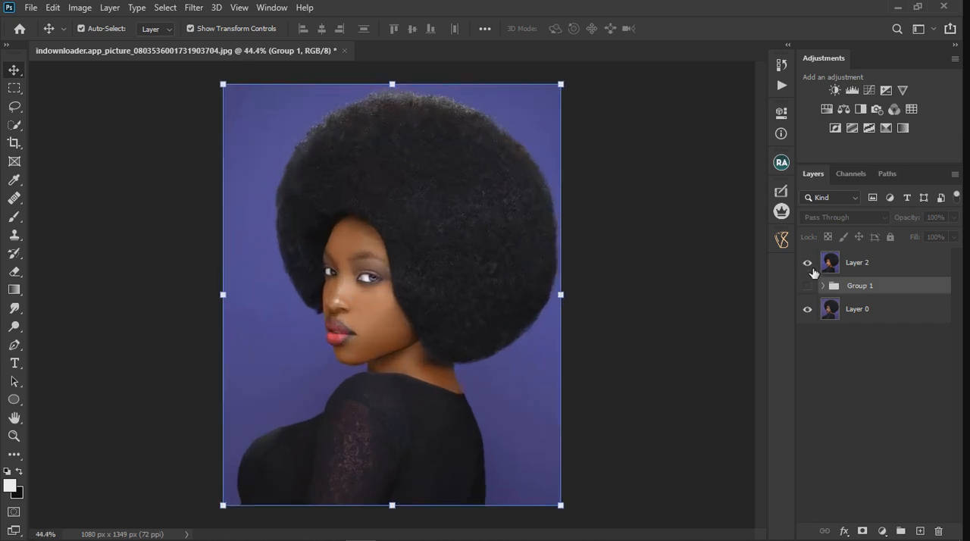
left_click(809, 265)
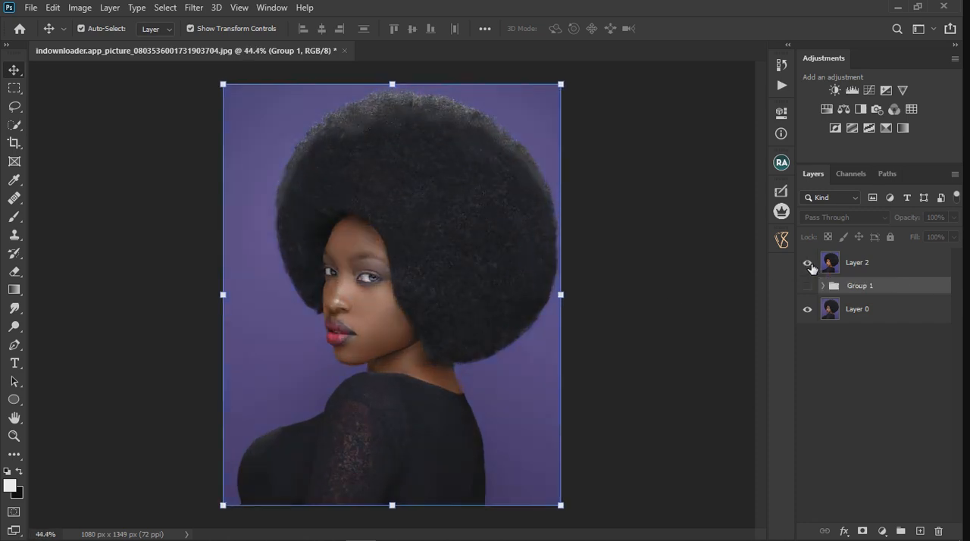
left_click(810, 264)
left_click(810, 265)
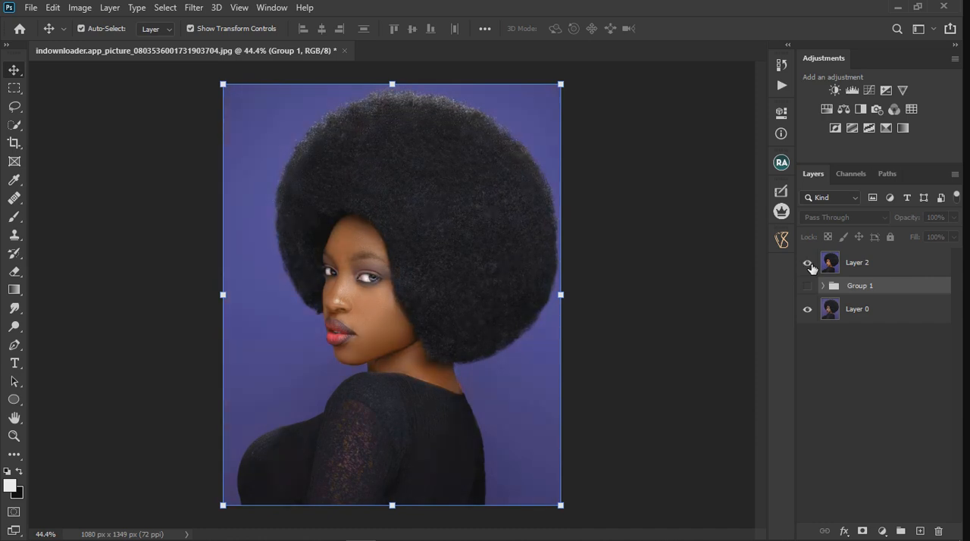